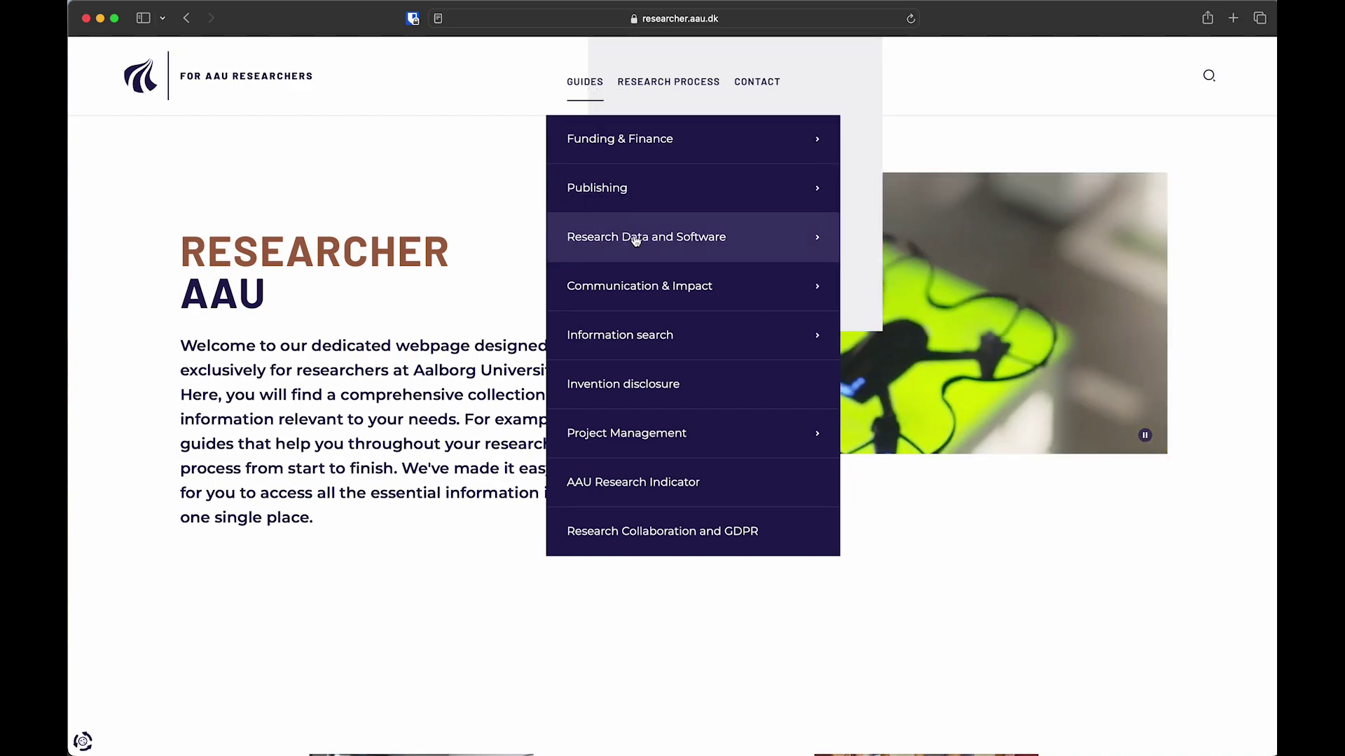
# Open the Access to HPC page from the High-Performance Computing section of the Research Data and Software guides.
pyautogui.click(635, 238)
pyautogui.click(635, 291)
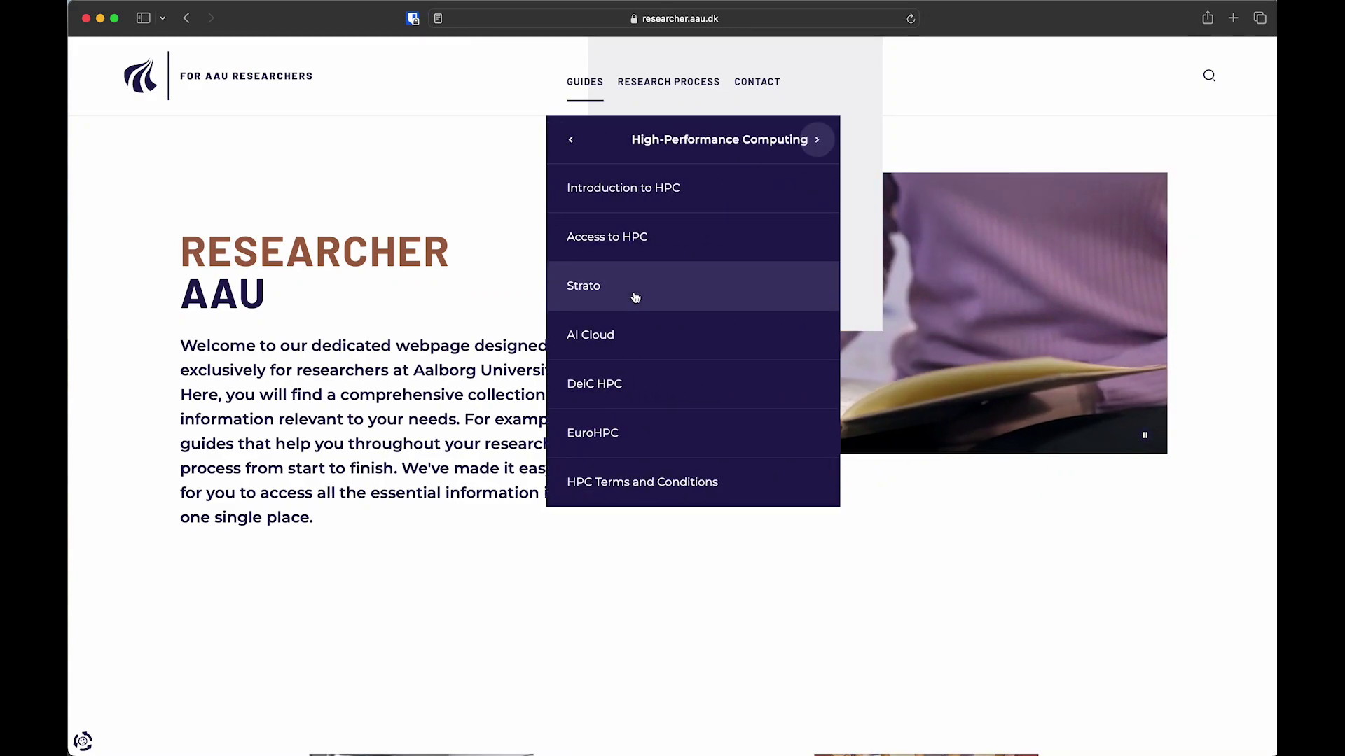
pyautogui.click(642, 236)
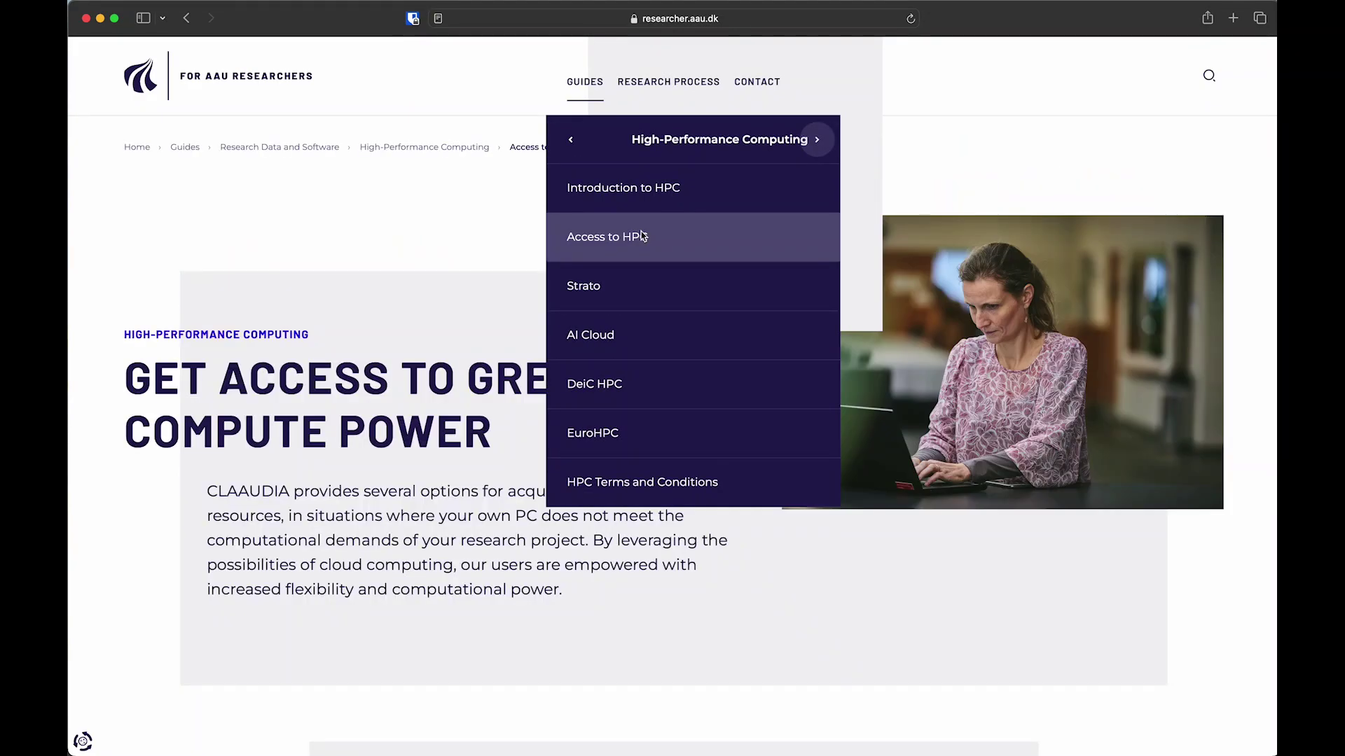
# Open the application form for a DeiC Interactive HPC (UCloud) Project from the quicklinks to application forms.
pyautogui.scroll(-5, 400, 386)
pyautogui.scroll(-2, 401, 391)
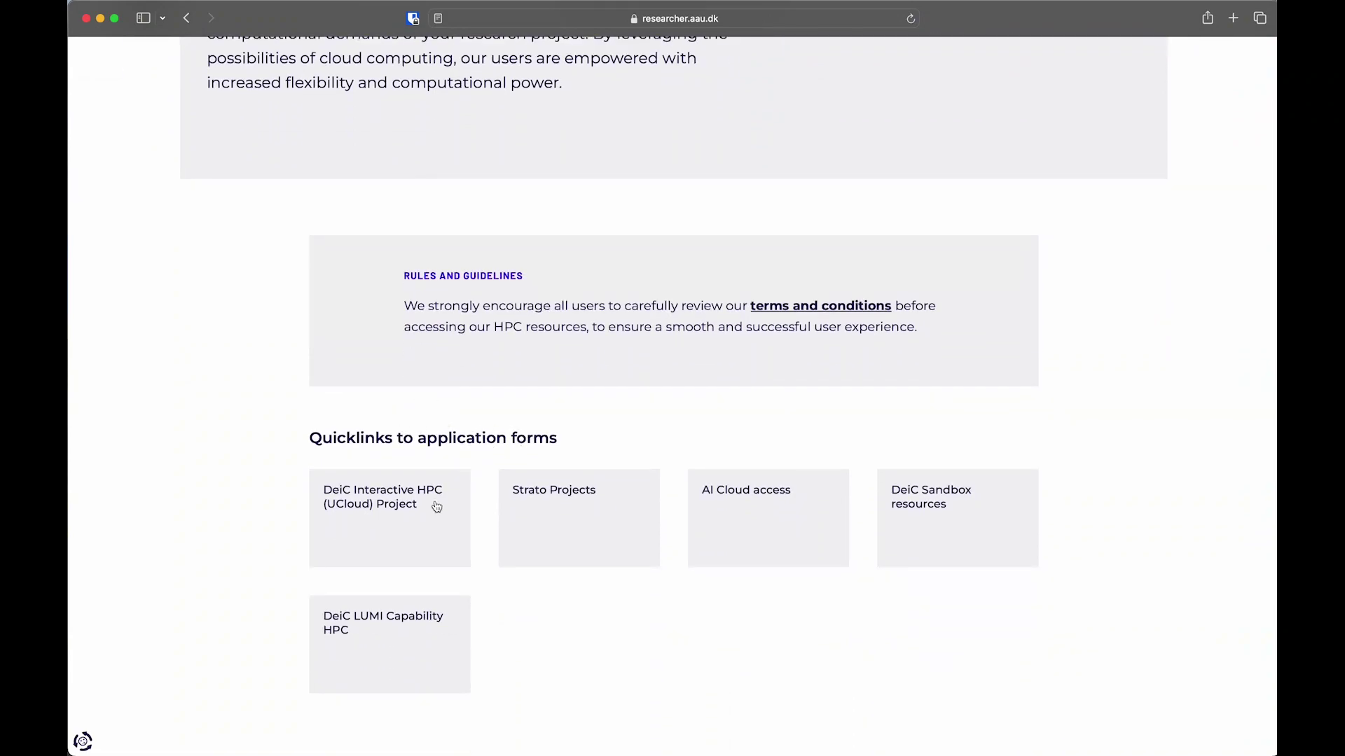
pyautogui.click(381, 511)
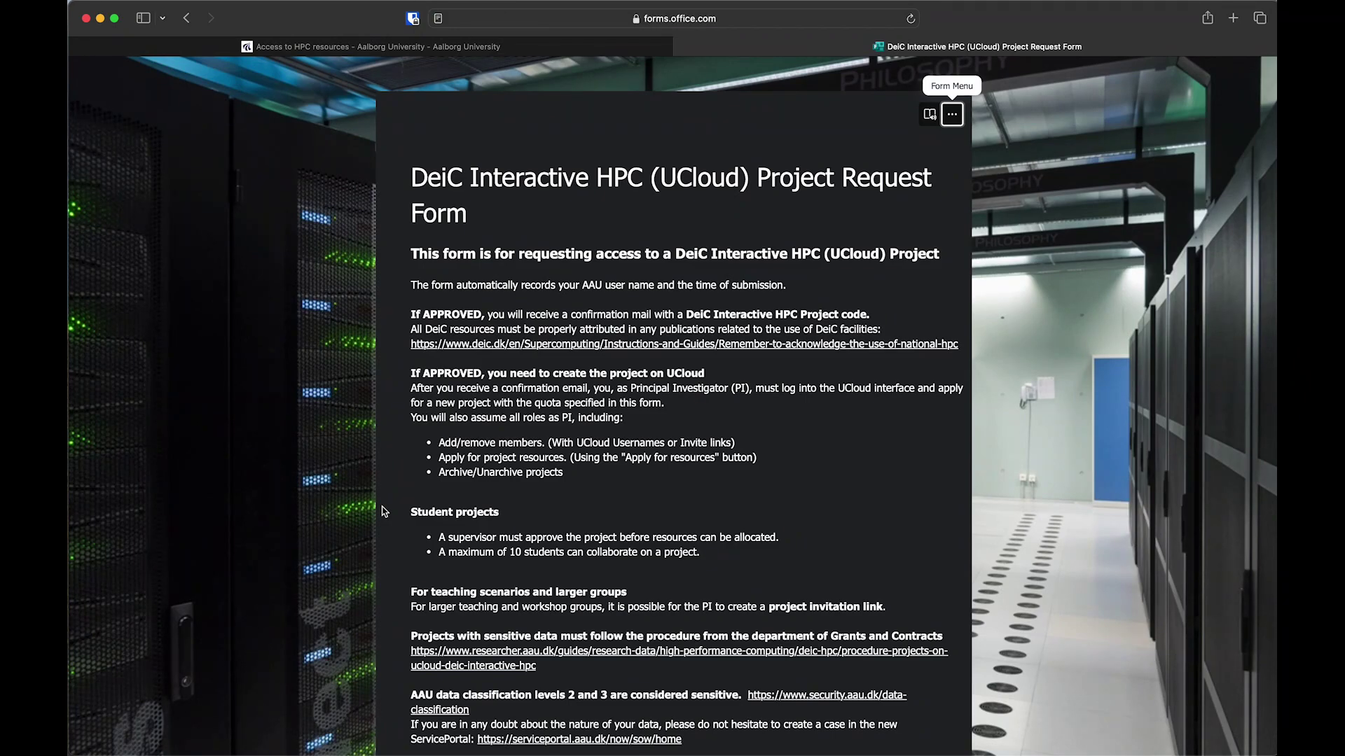
# Correct the spelling in the project title of question 5 so it reads "Test project for Demo of Transcriber application".
pyautogui.scroll(-10, 384, 512)
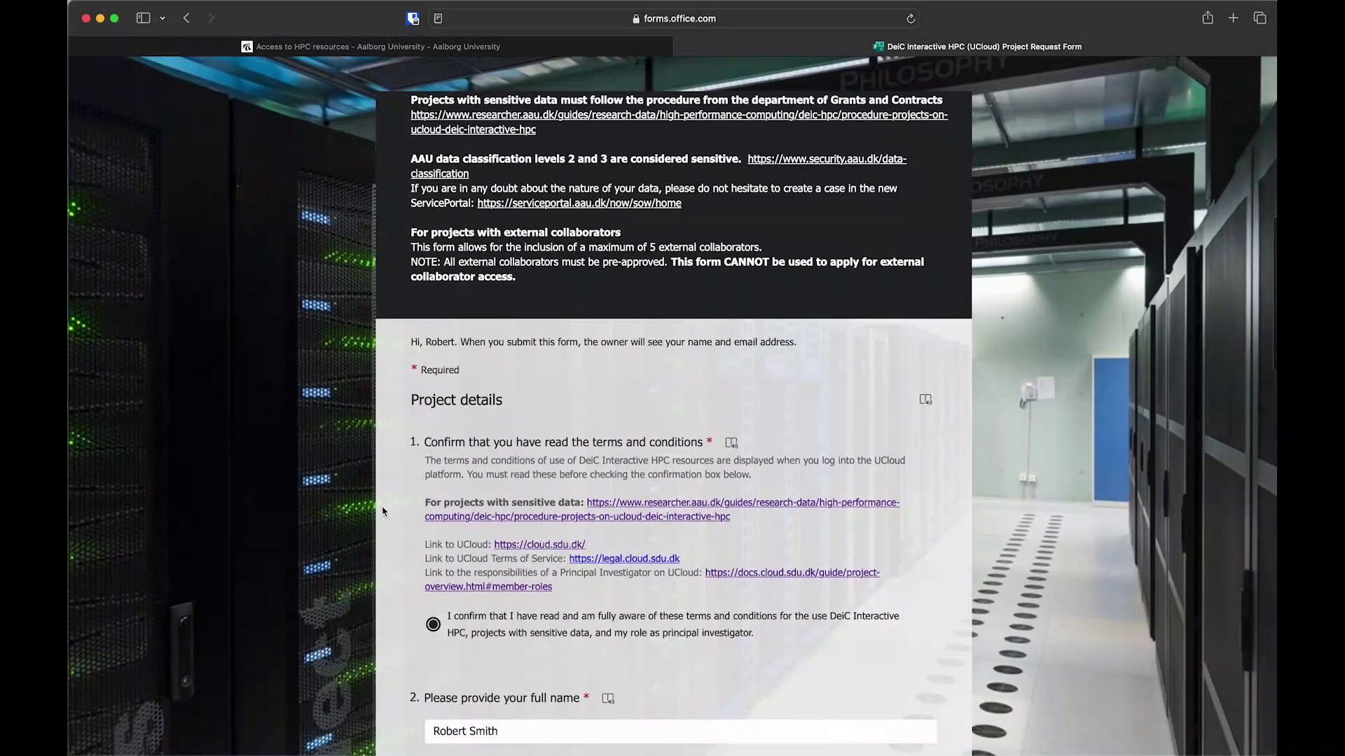
pyautogui.scroll(-4, 384, 511)
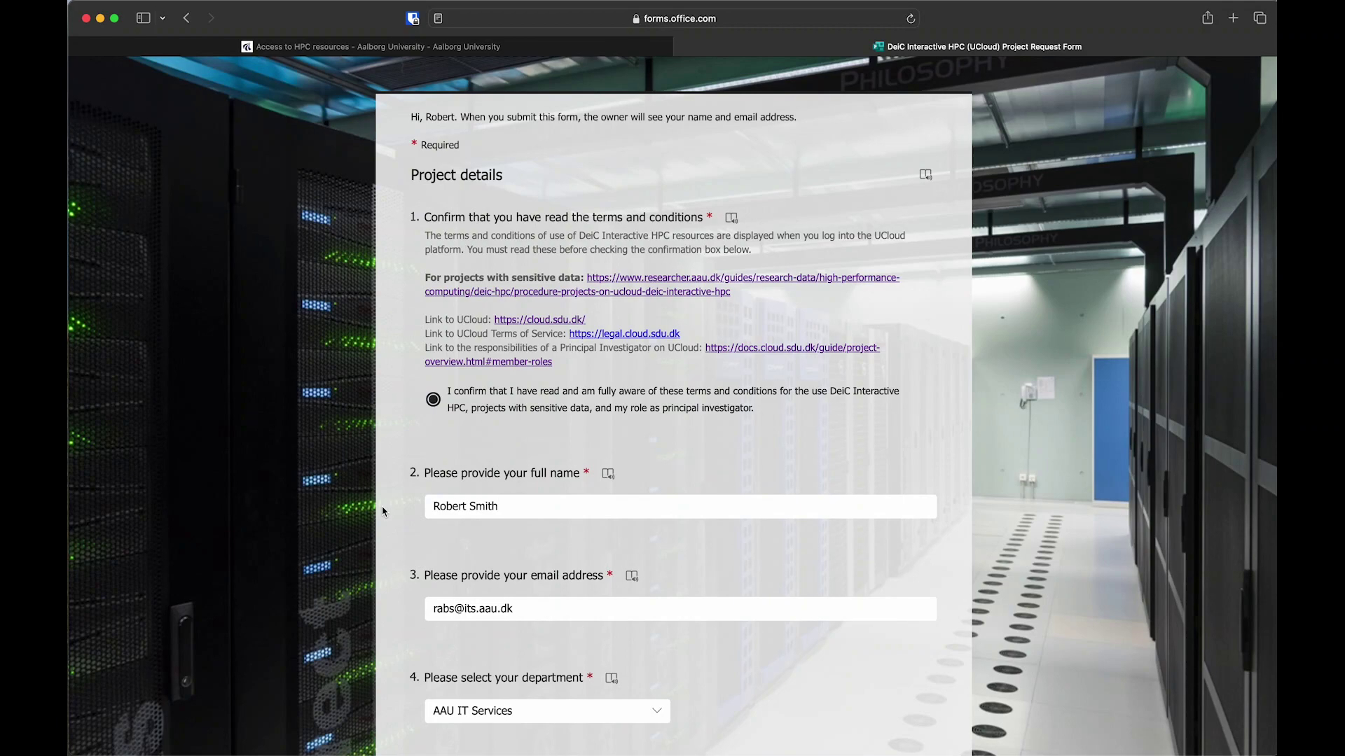
pyautogui.scroll(-5, 381, 511)
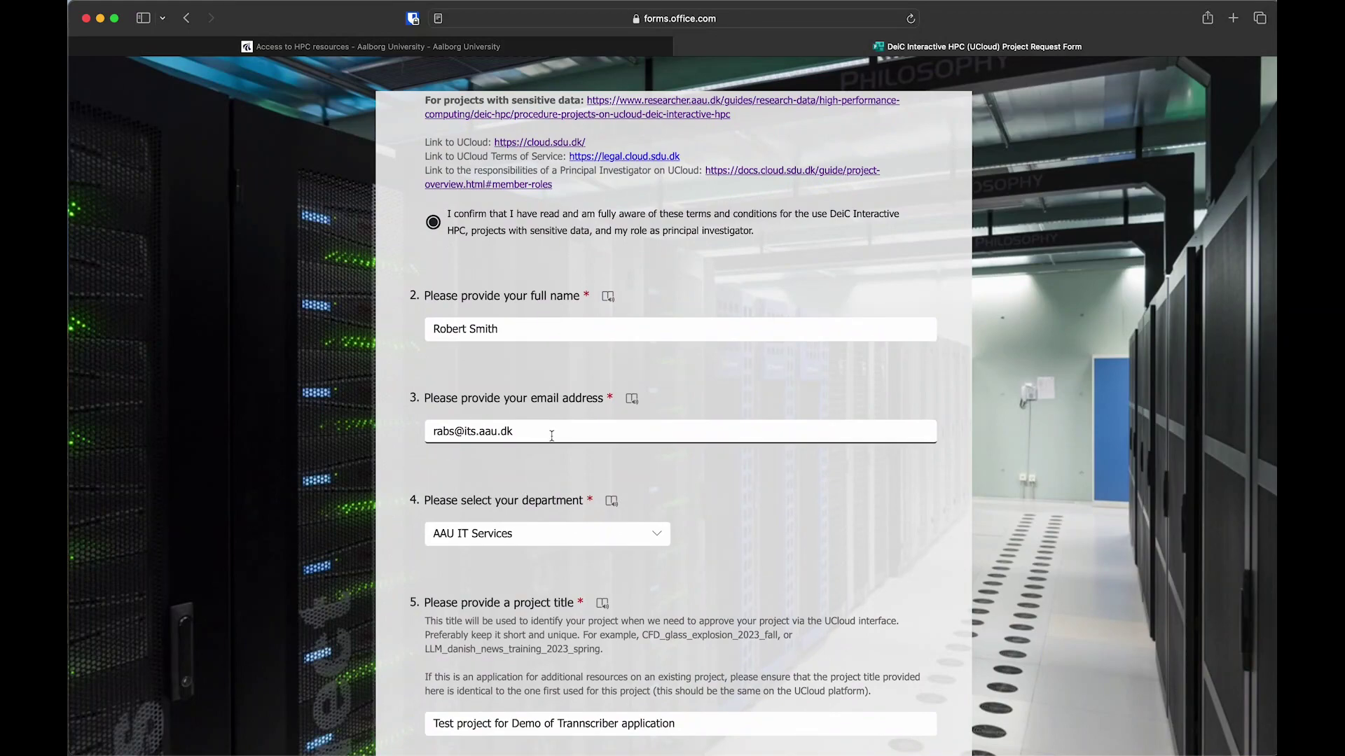
pyautogui.scroll(-4, 511, 556)
pyautogui.scroll(-5, 511, 555)
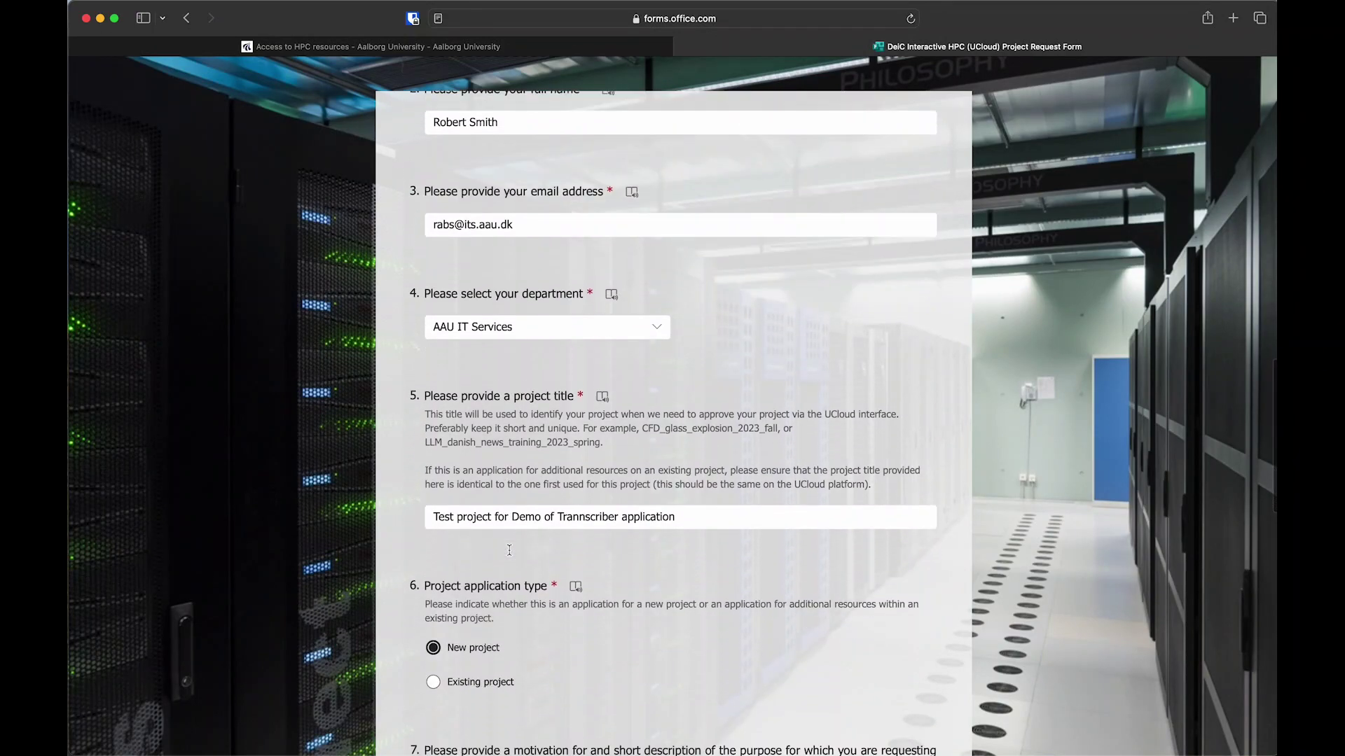
pyautogui.scroll(-2, 509, 550)
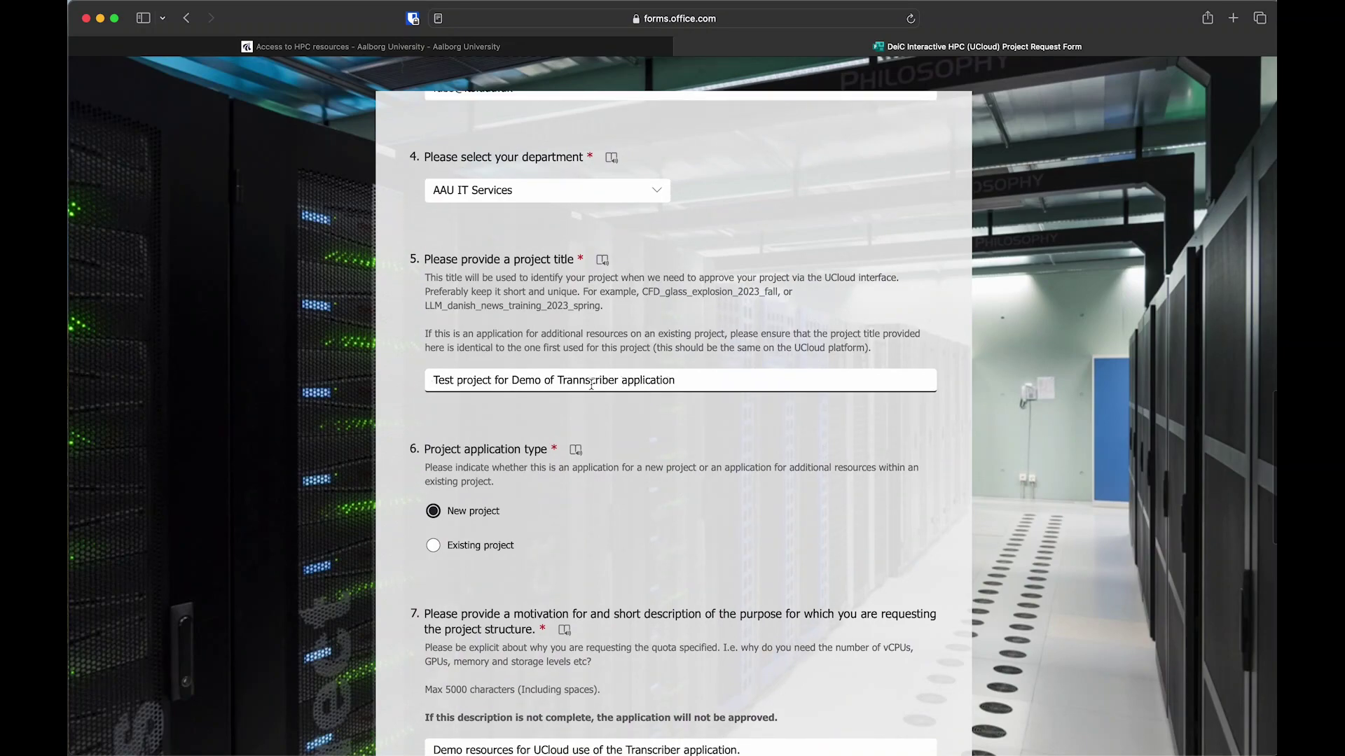
pyautogui.scroll(-1, 579, 392)
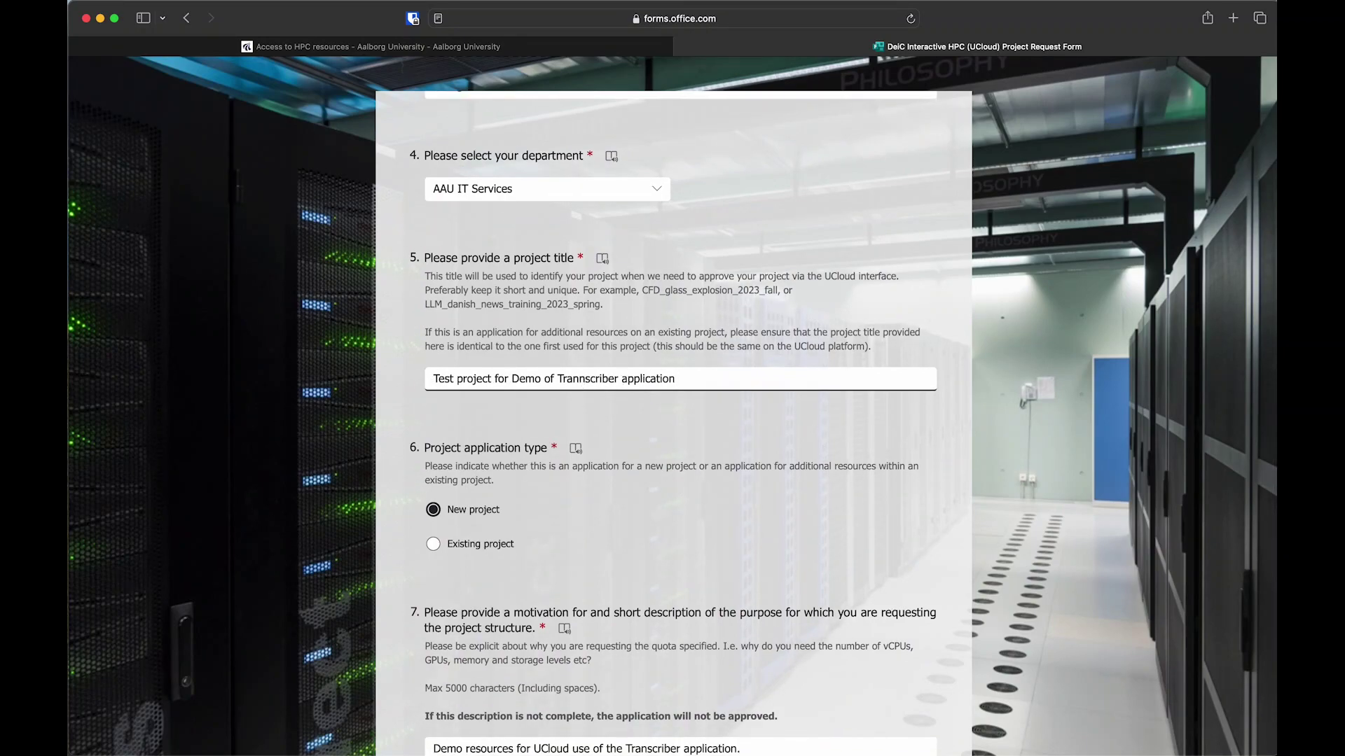
pyautogui.press('BackSpace')
pyautogui.press('BackSpace')
pyautogui.write('b')
pyautogui.click(573, 379)
pyautogui.write('ns')
pyautogui.press('BackSpace')
# Review the project title, application type and motivation questions, including the instructions for describing the requested resources.
pyautogui.scroll(-5, 500, 292)
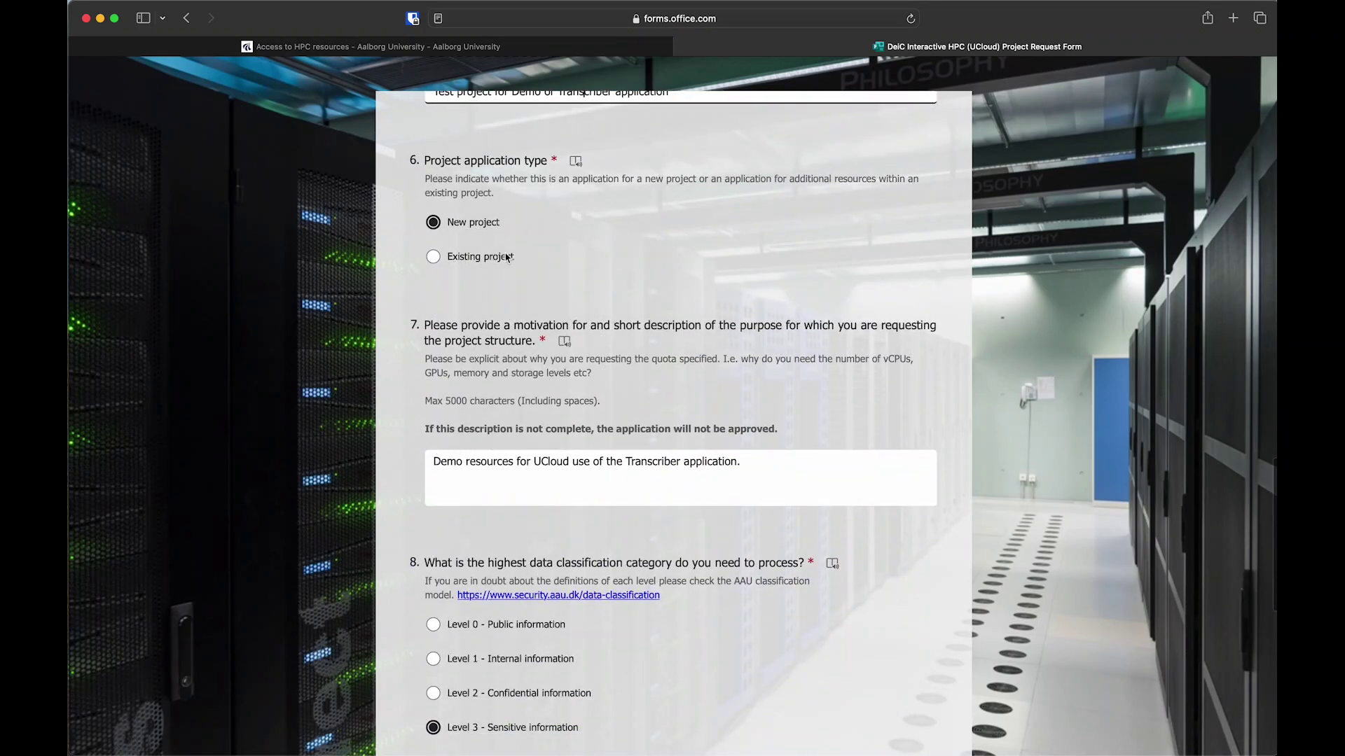
pyautogui.moveTo(543, 265); pyautogui.dragTo(435, 211)
pyautogui.click(471, 199)
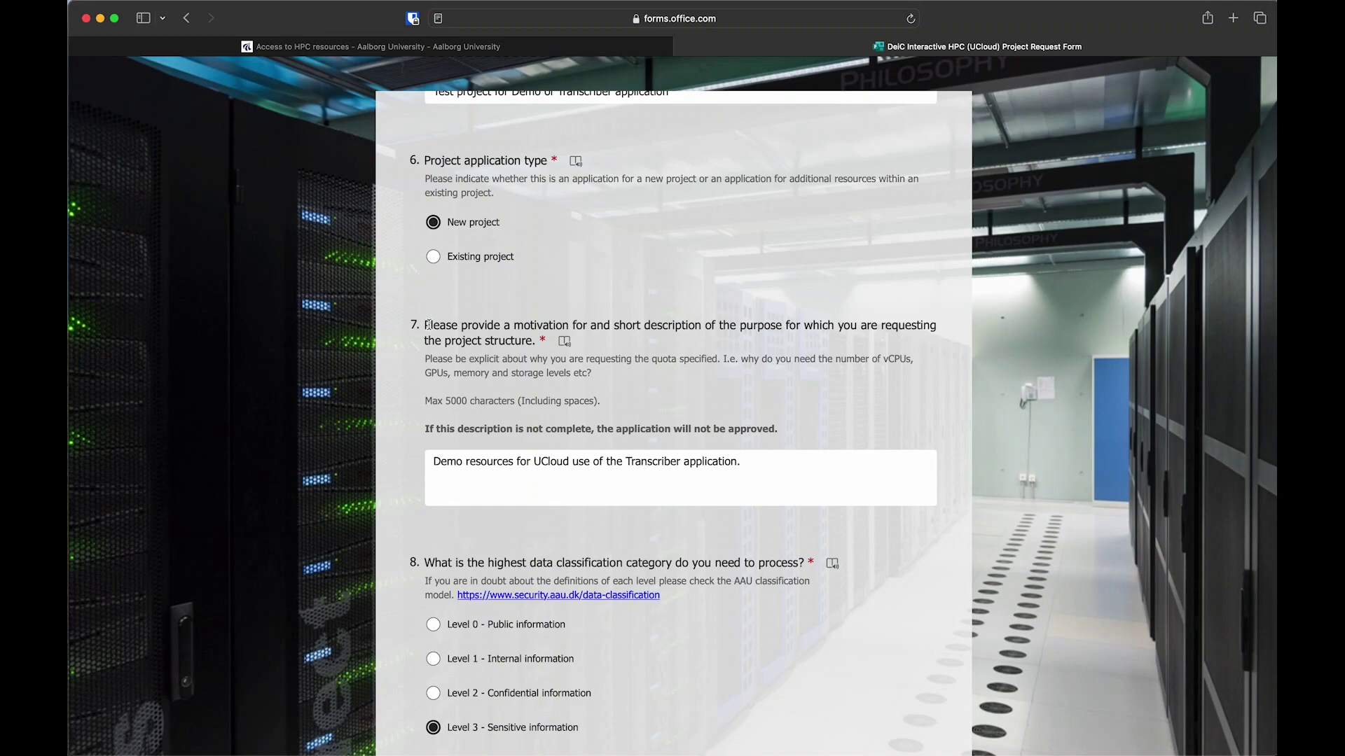
pyautogui.scroll(5, 429, 325)
pyautogui.click(704, 255)
pyautogui.tripleClick(438, 256)
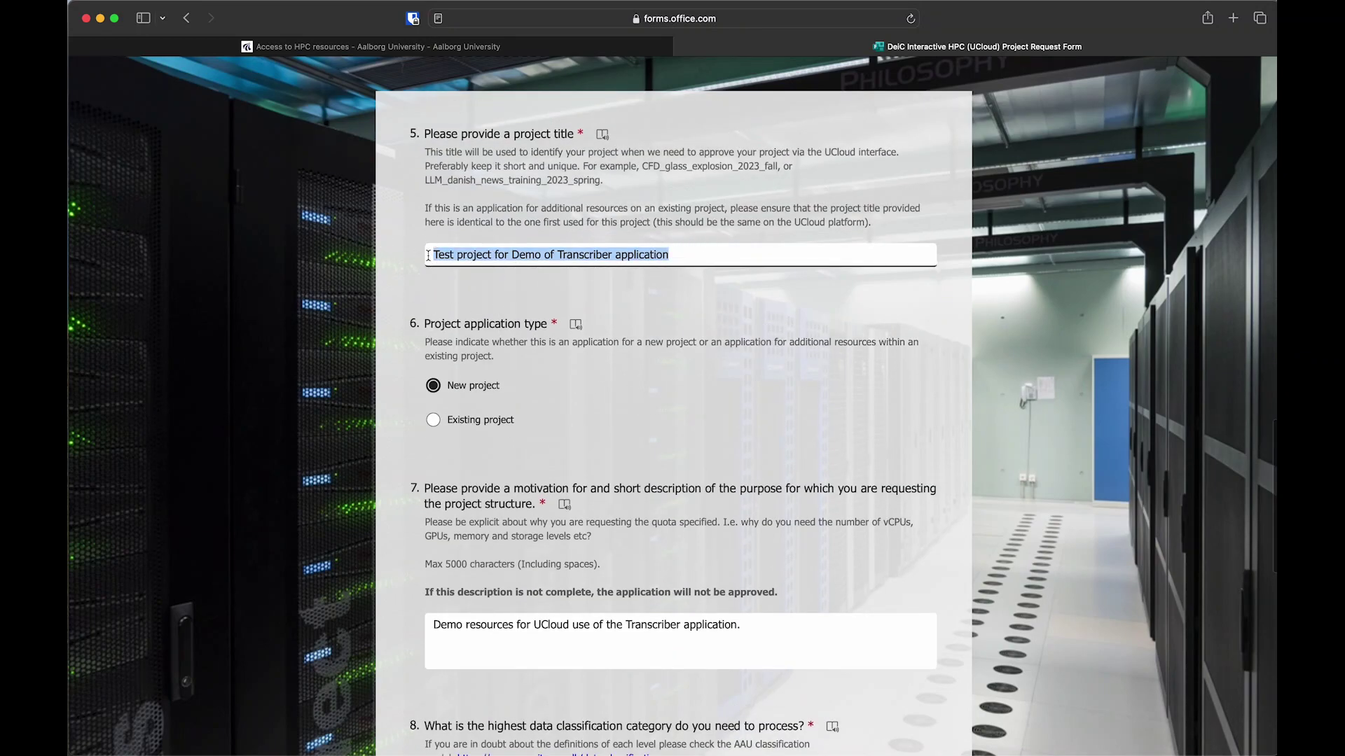
pyautogui.scroll(-3, 565, 439)
pyautogui.click(584, 419)
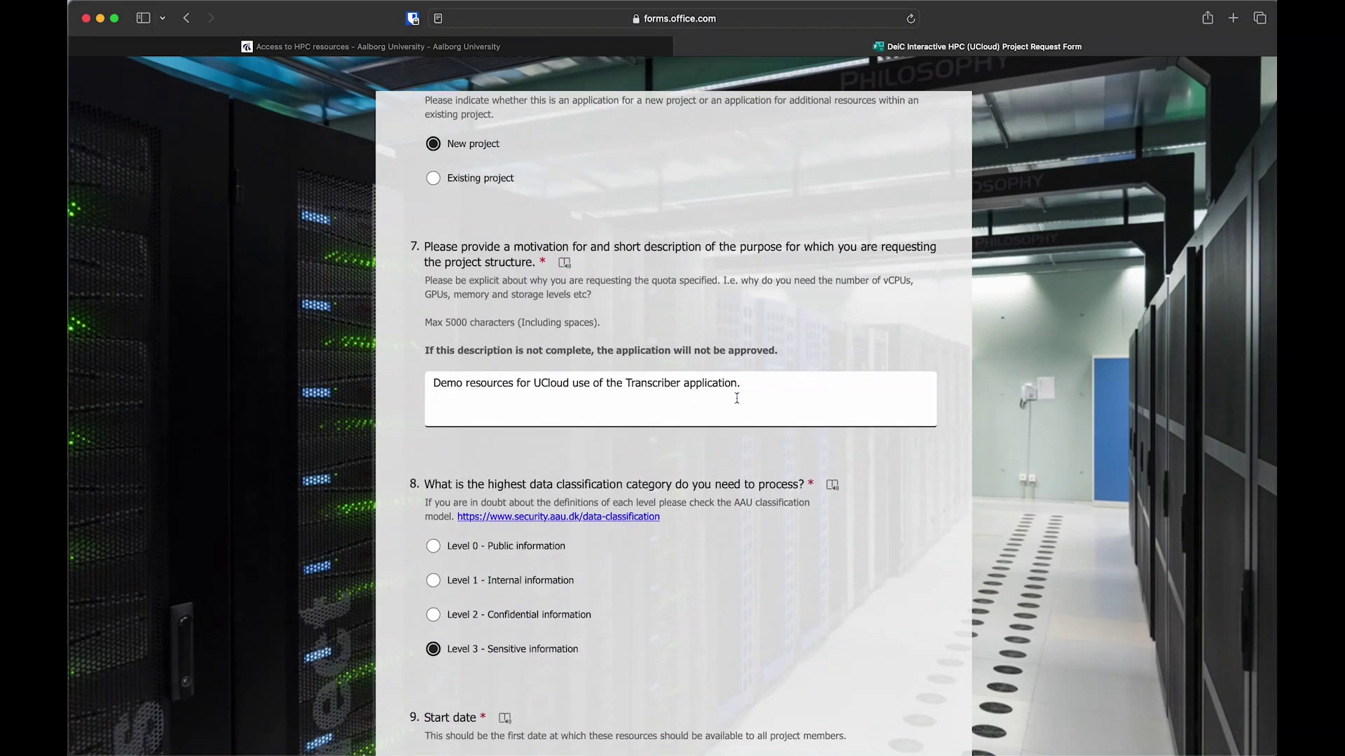
pyautogui.moveTo(602, 326); pyautogui.dragTo(413, 249)
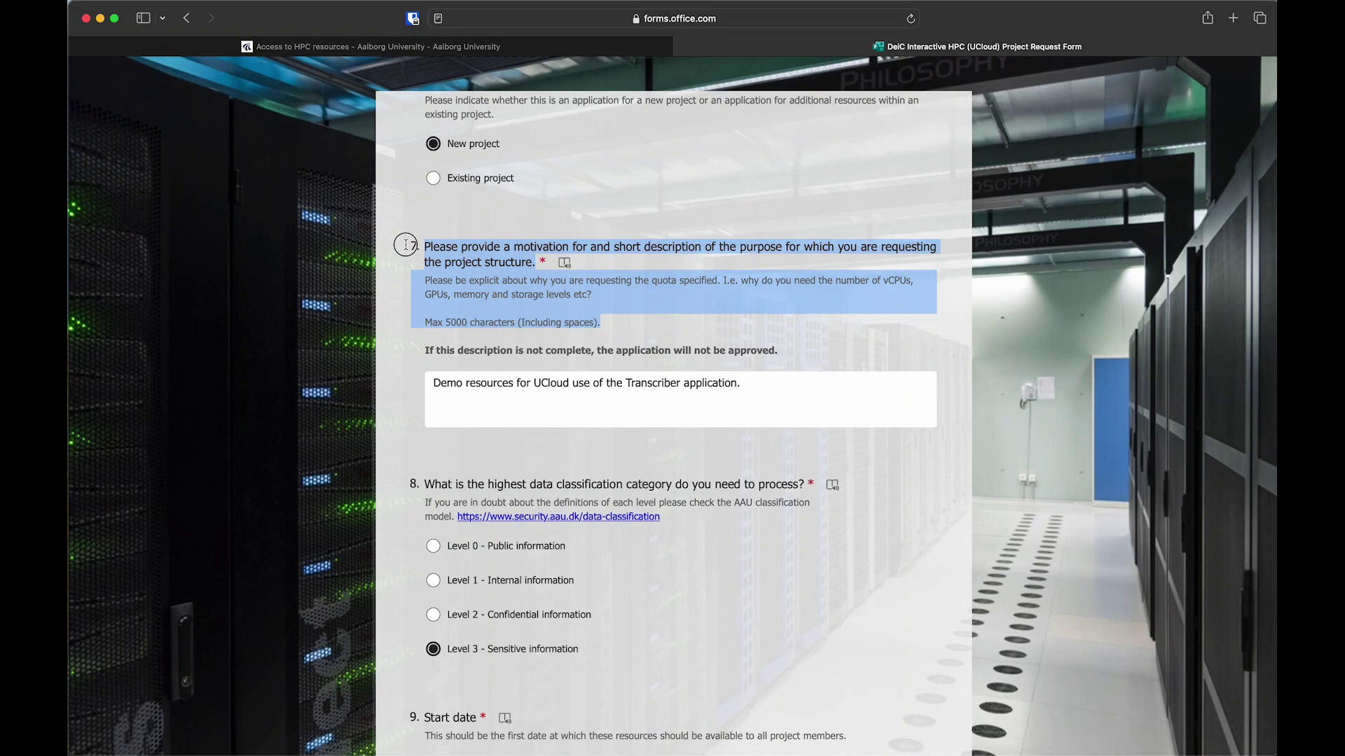
pyautogui.click(467, 257)
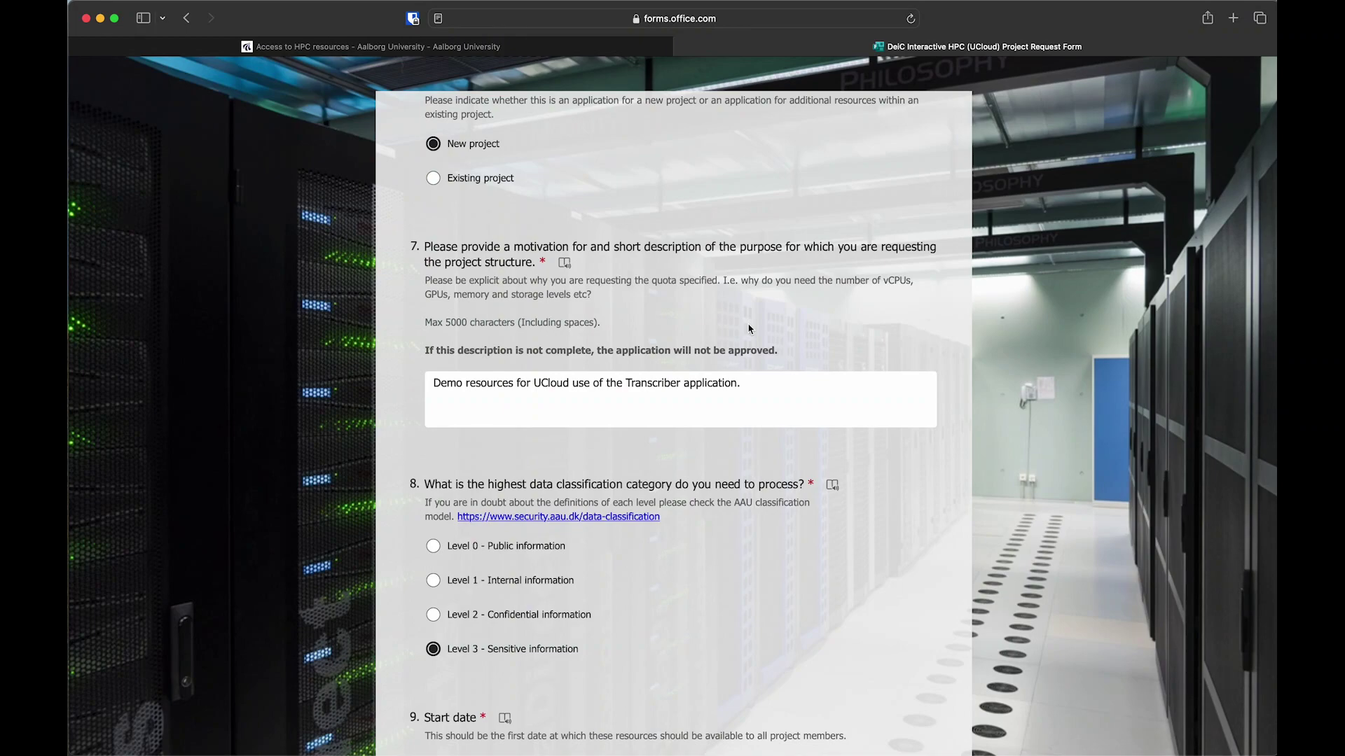
# Go through the data classification, start date and end date answers and continue to the project category section.
pyautogui.scroll(-5, 750, 330)
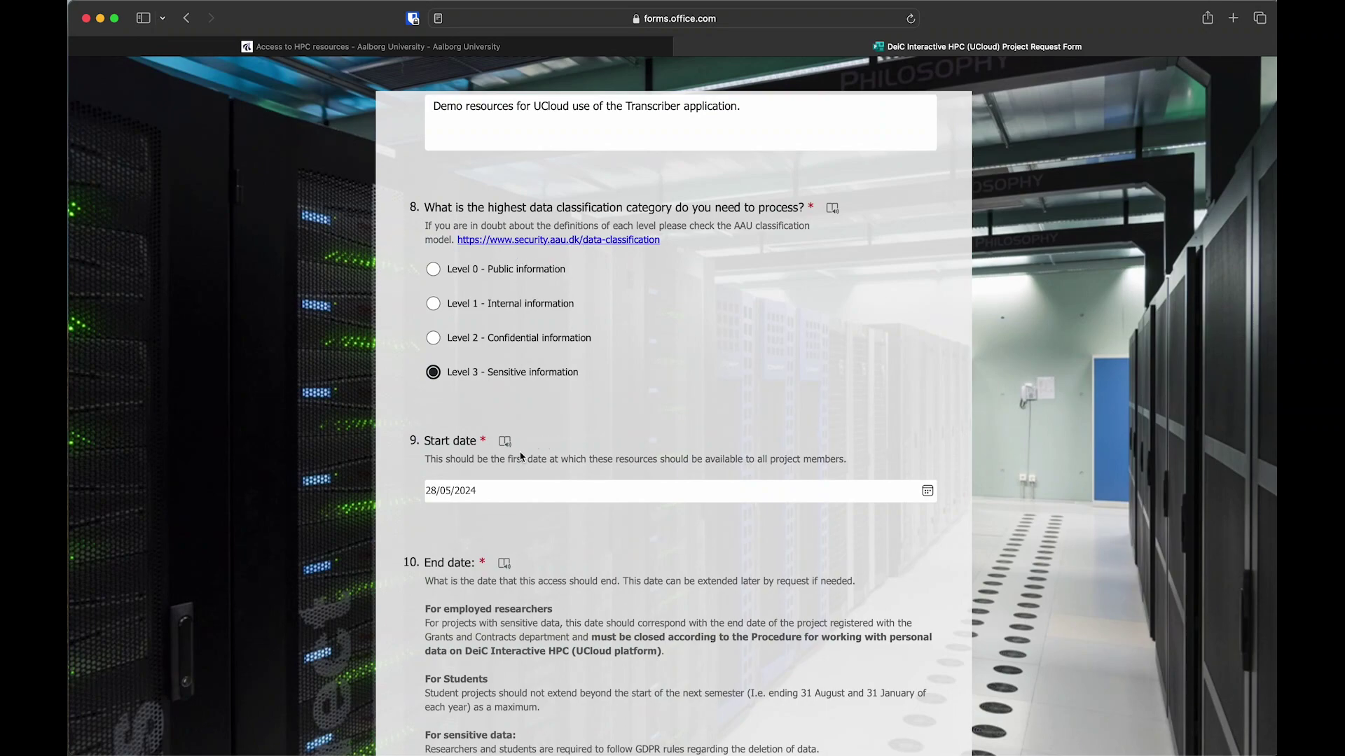
pyautogui.scroll(-3, 522, 457)
pyautogui.scroll(-2, 519, 592)
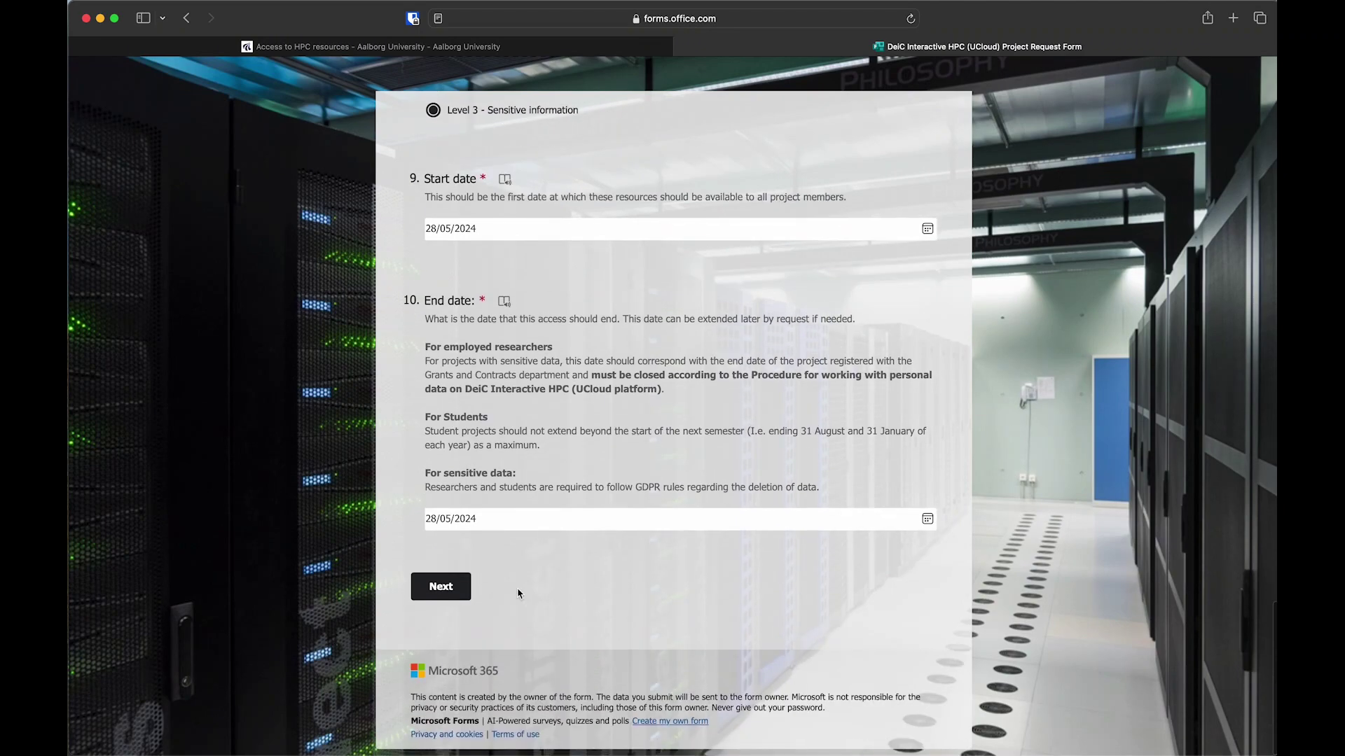
pyautogui.click(452, 585)
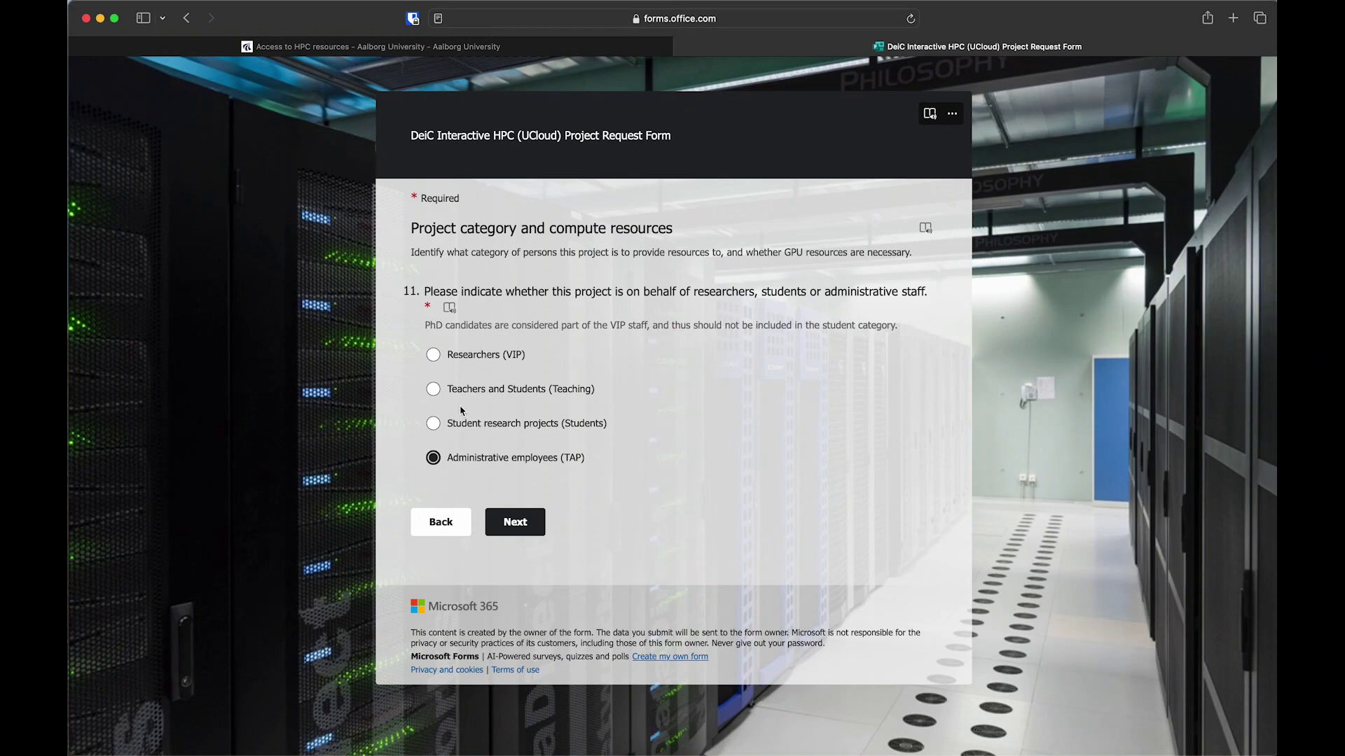
# Advance through the project category, Transcriber project and Transcriber users sections to the AAU project group members, keeping the filled-in answers.
pyautogui.click(527, 531)
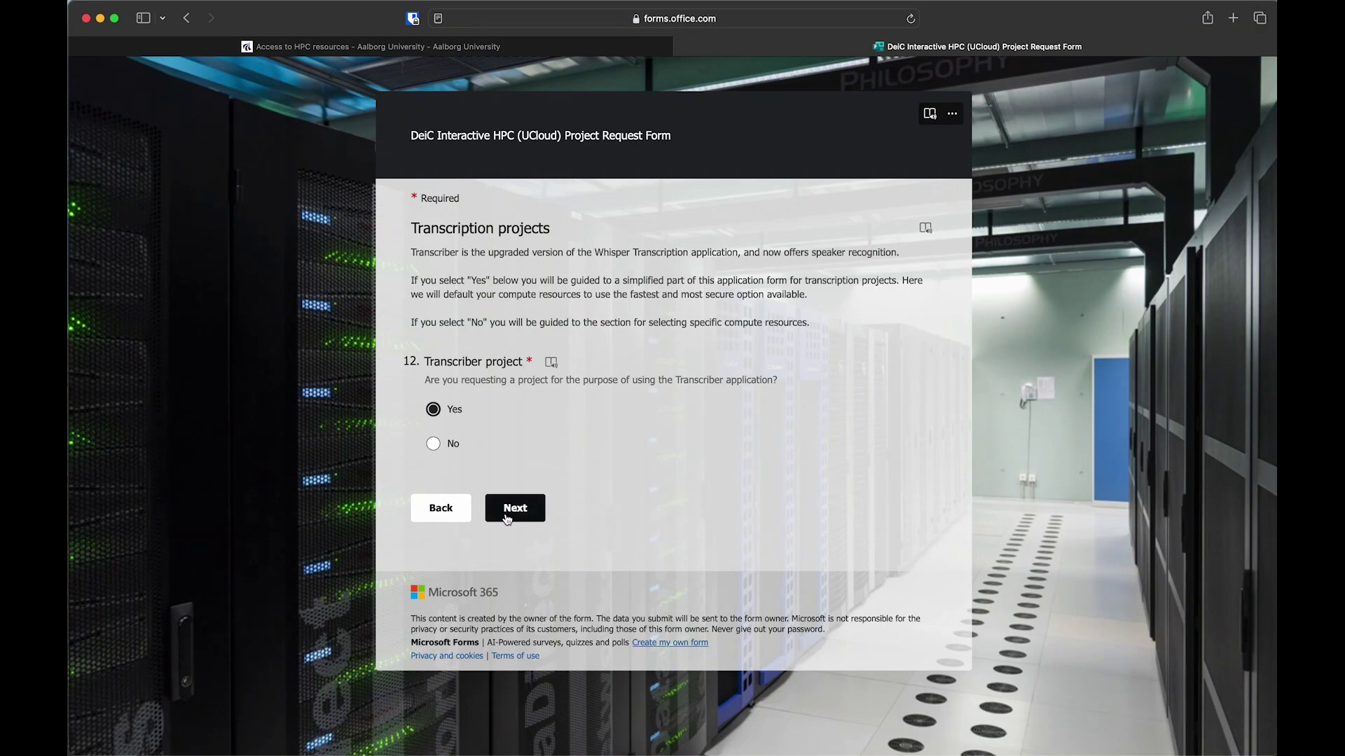
pyautogui.click(515, 519)
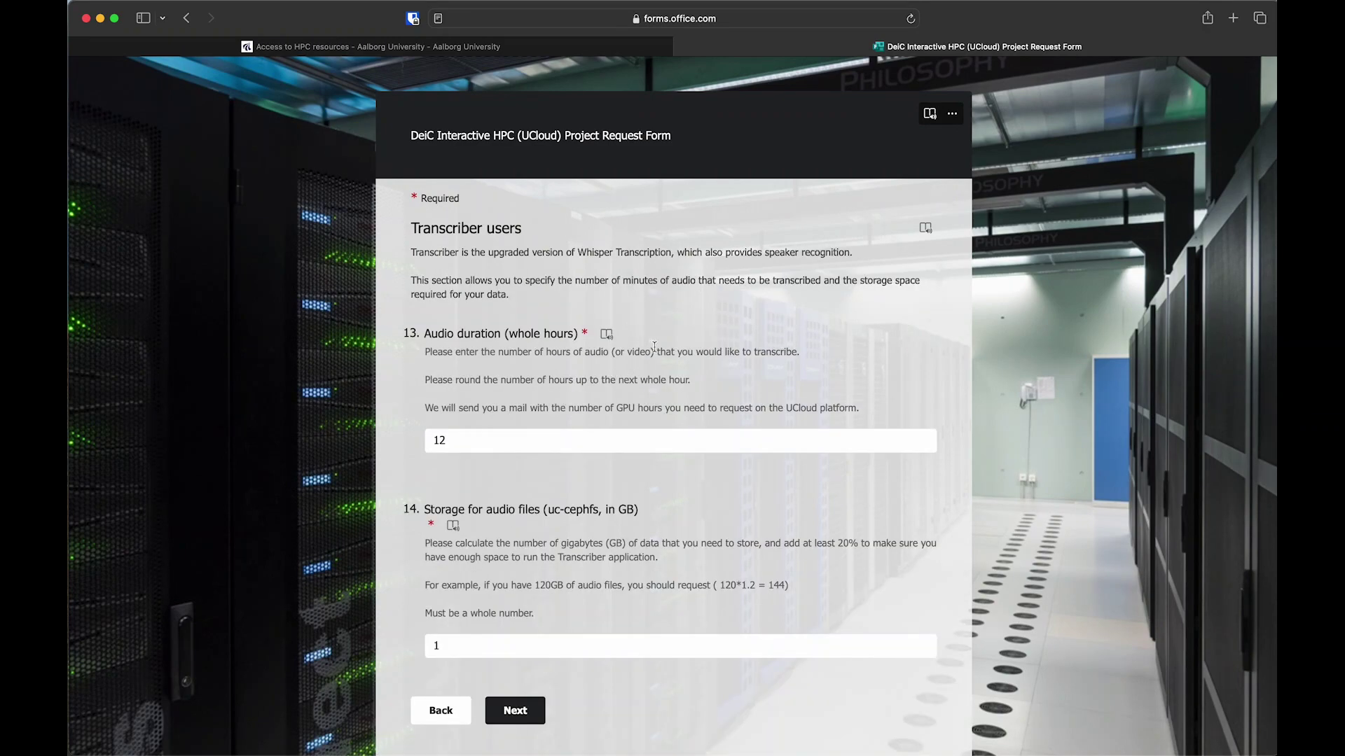
pyautogui.scroll(-3, 793, 348)
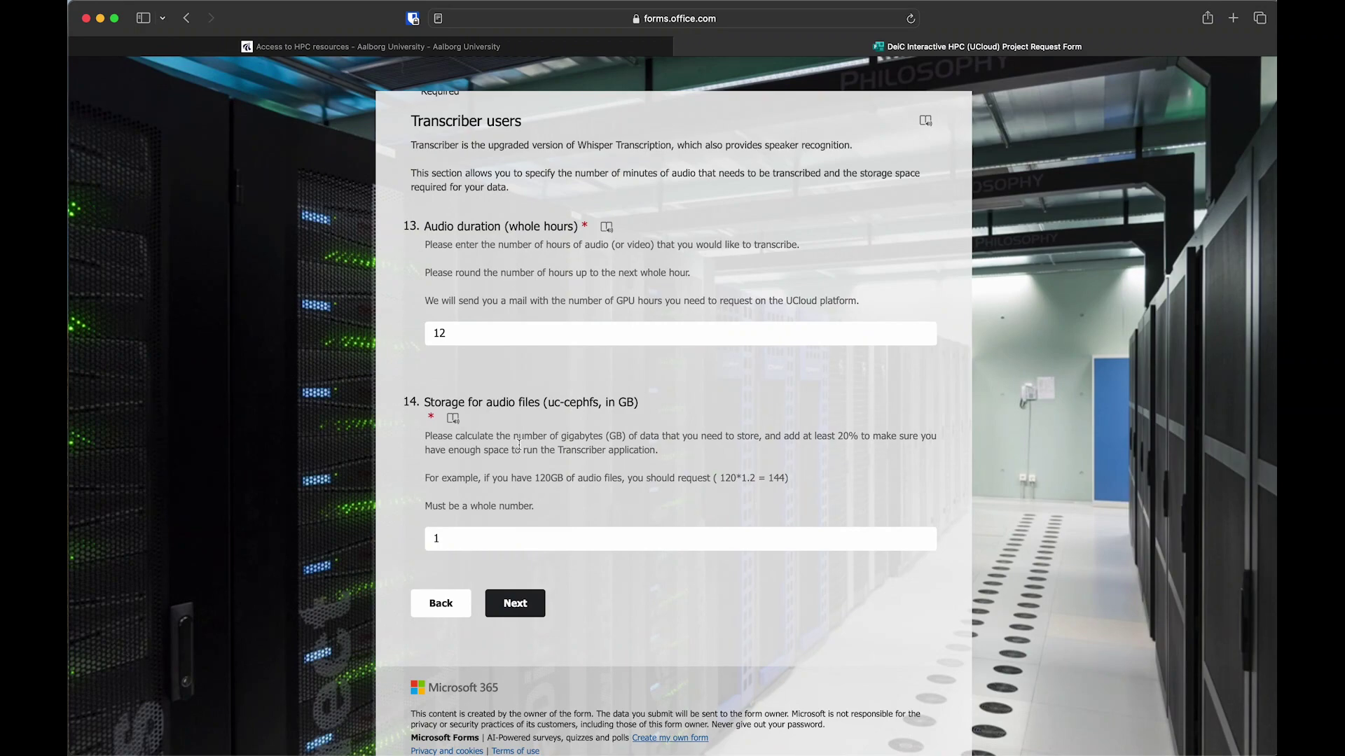
pyautogui.click(537, 611)
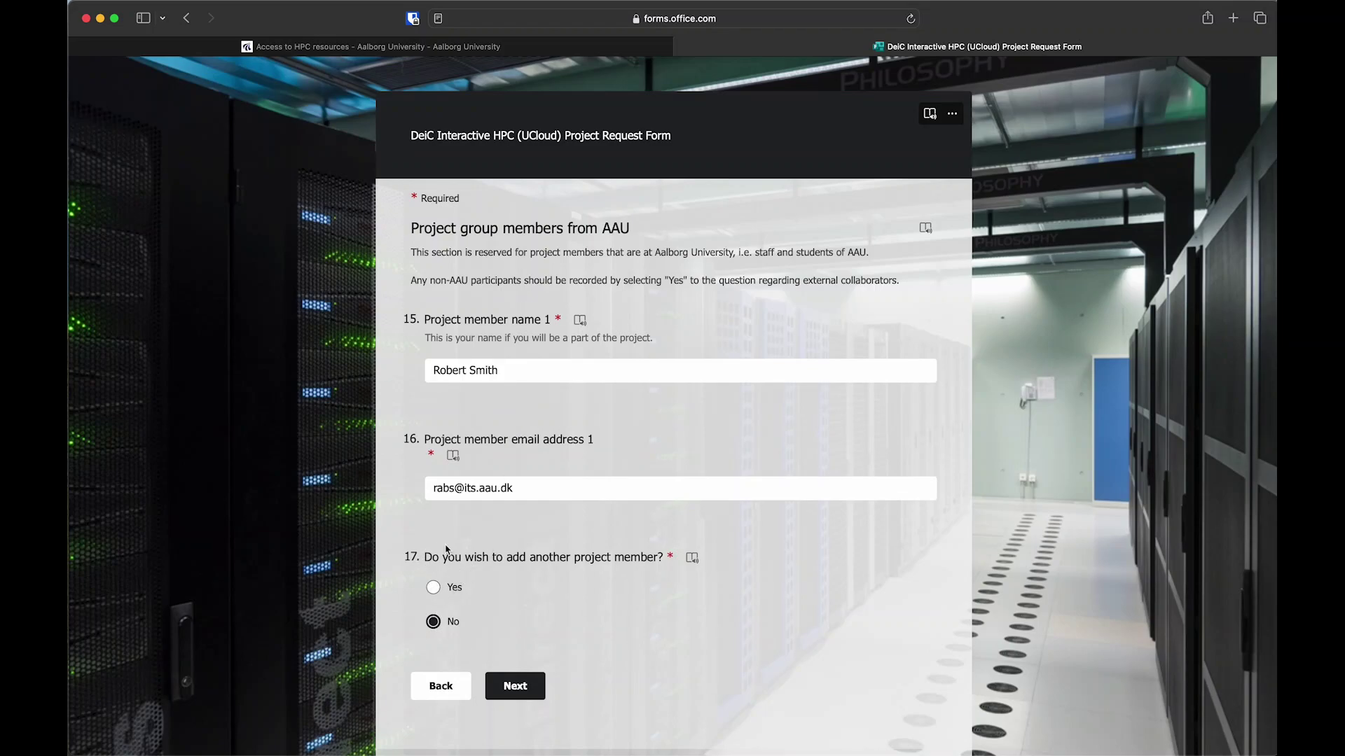
# Continue past the project group members, answer No to external collaborators, and submit the request form.
pyautogui.click(514, 687)
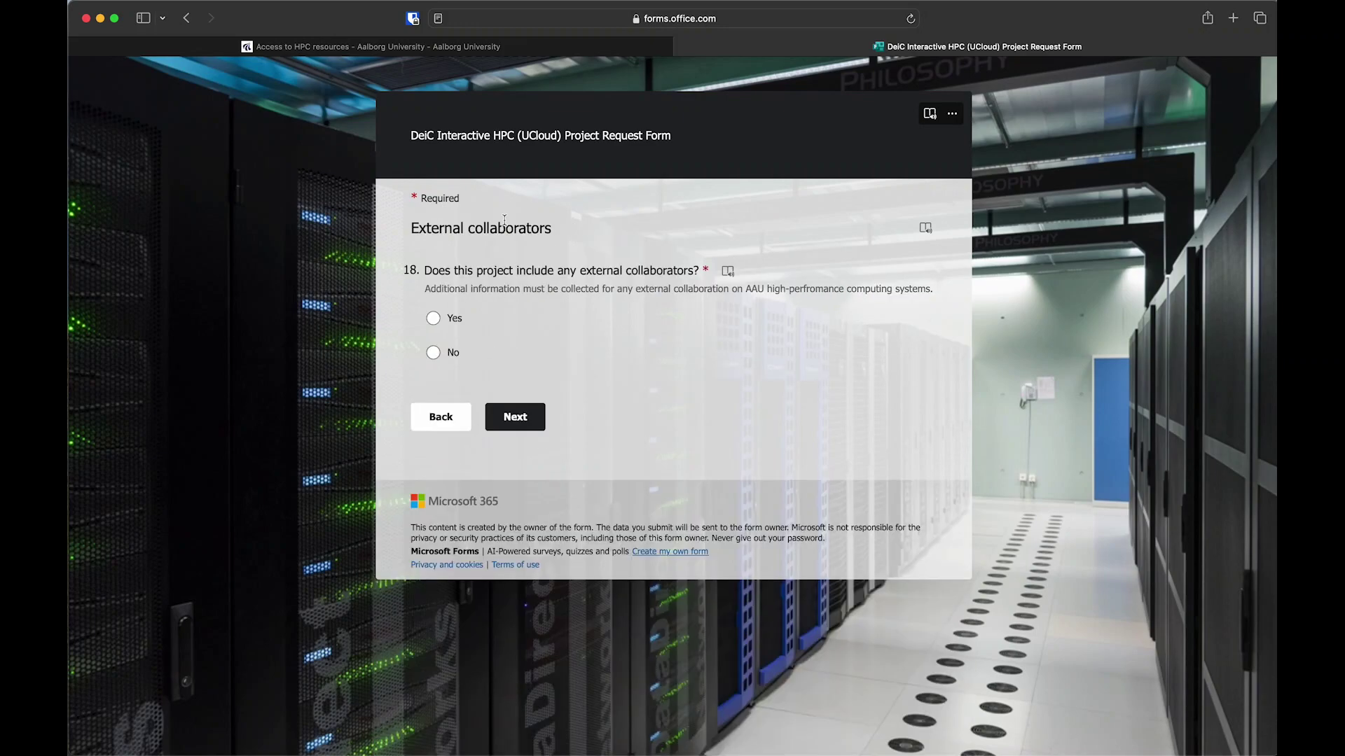
pyautogui.click(435, 353)
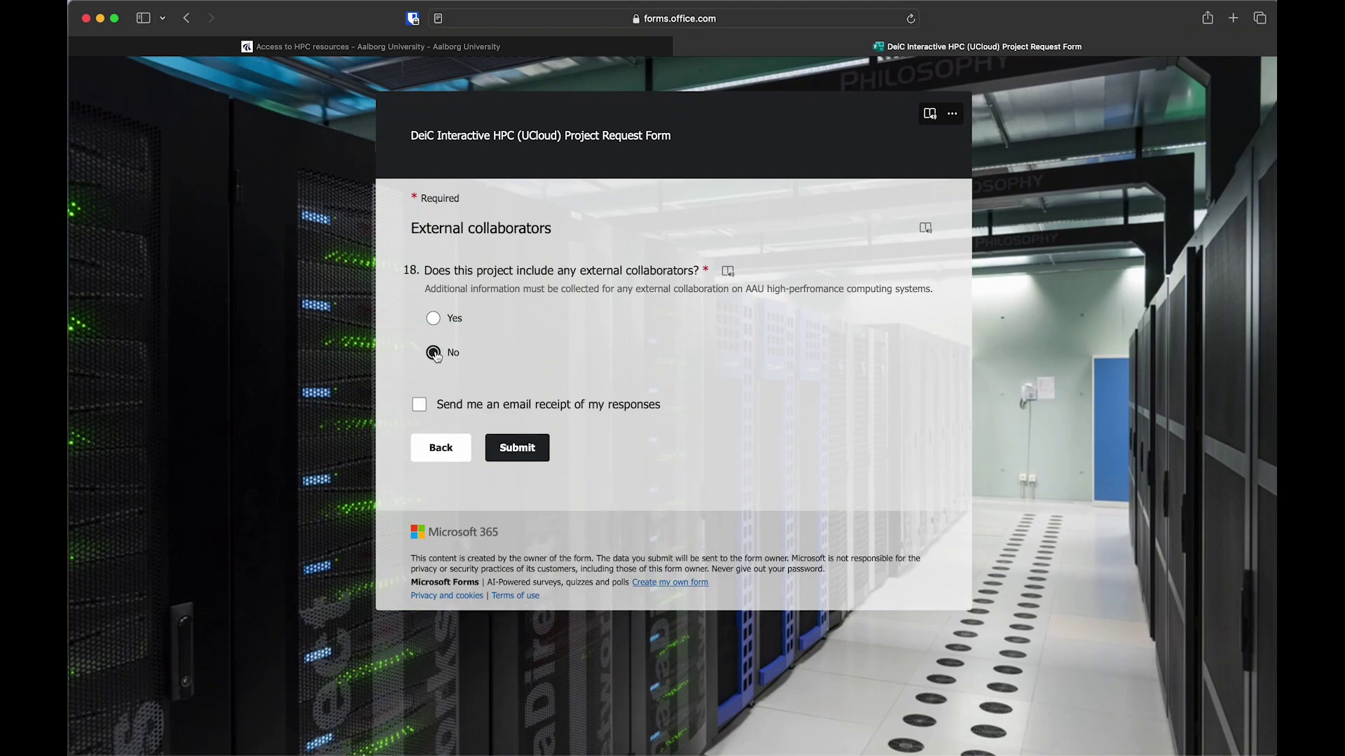
pyautogui.click(524, 452)
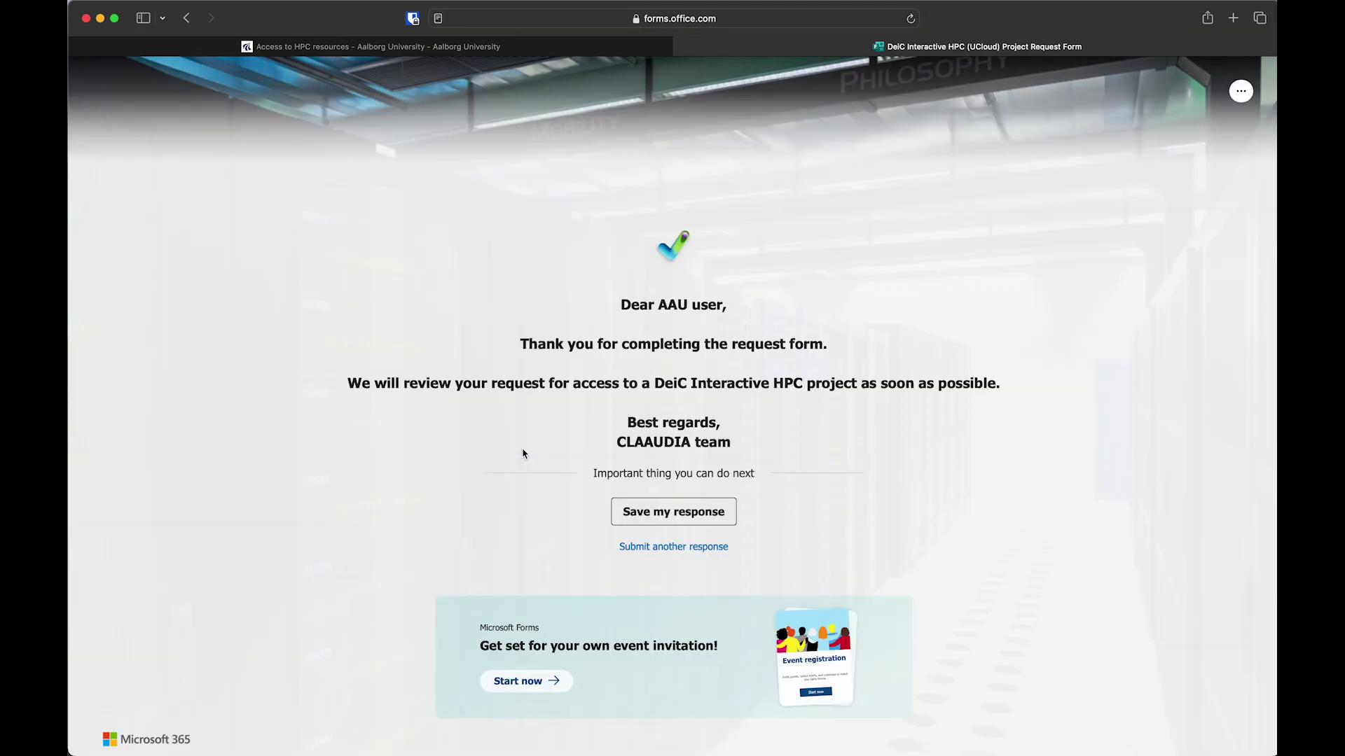